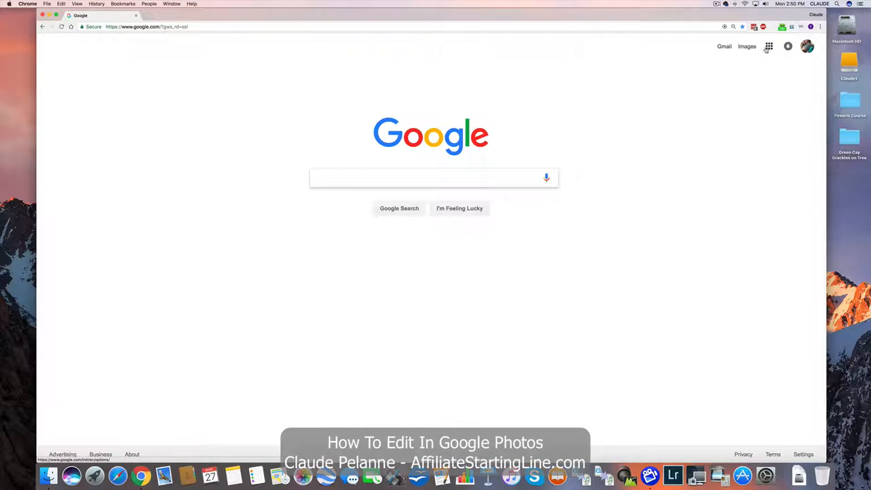
Go from the Google homepage to Google Photos via the Google apps grid.
left_click(768, 47)
left_click(745, 217)
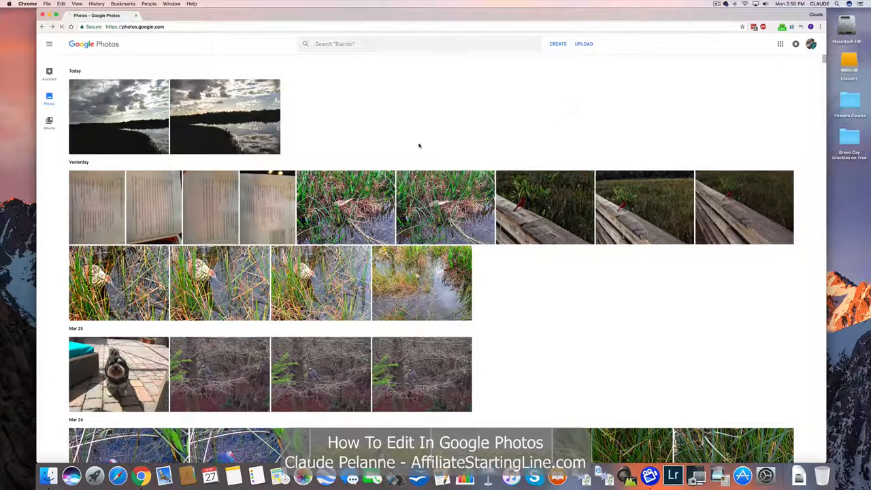
mouse_move(346, 207)
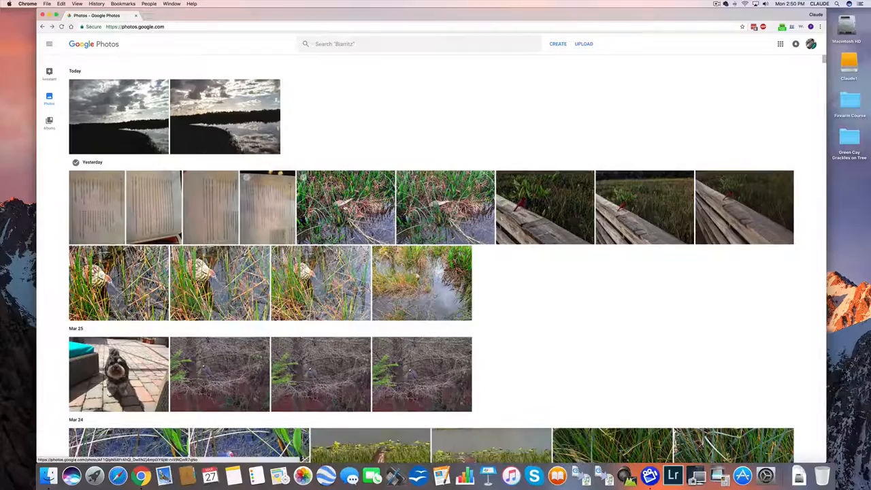
View the bittern photo from Yesterday full-screen and bring up its Share dialog.
left_click(267, 204)
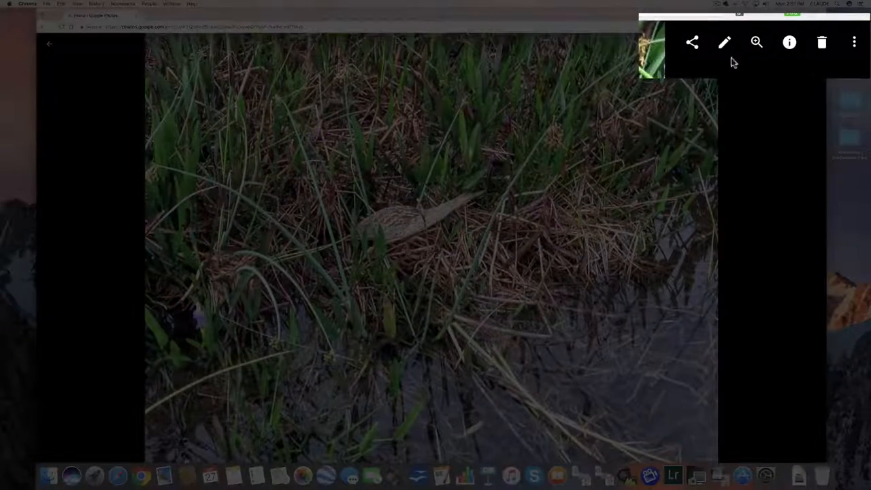
left_click(813, 43)
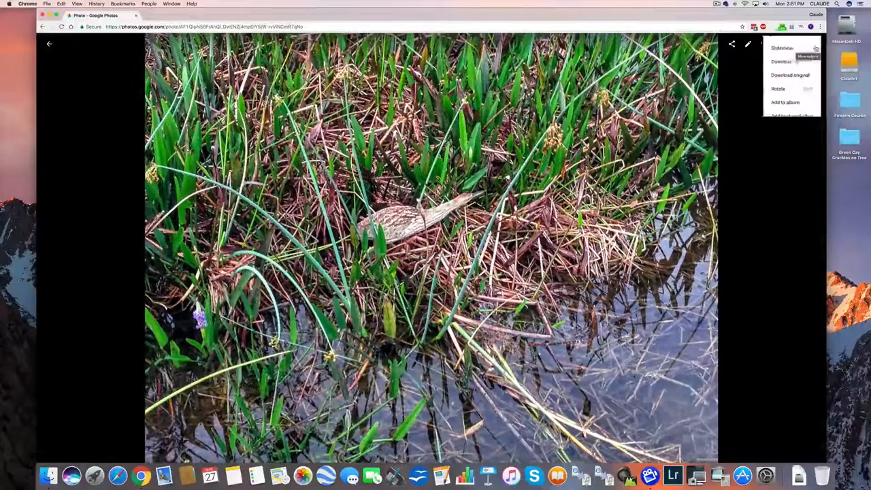
left_click(741, 98)
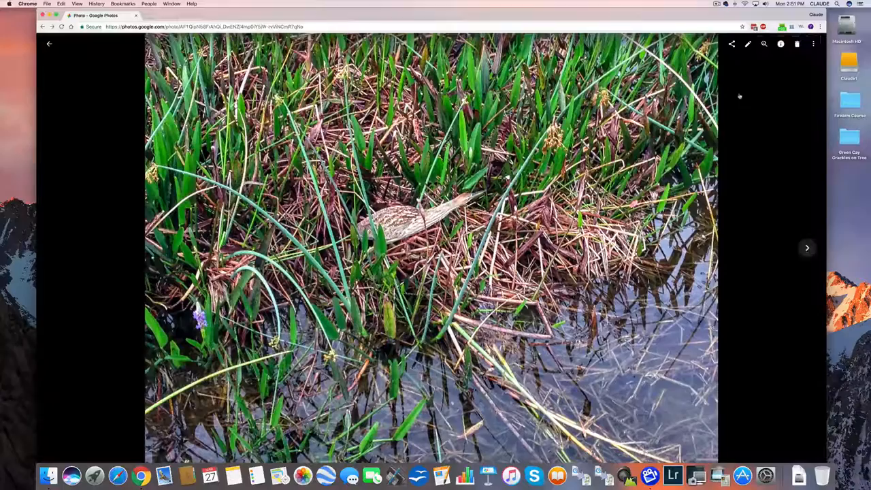
left_click(807, 247)
left_click(732, 44)
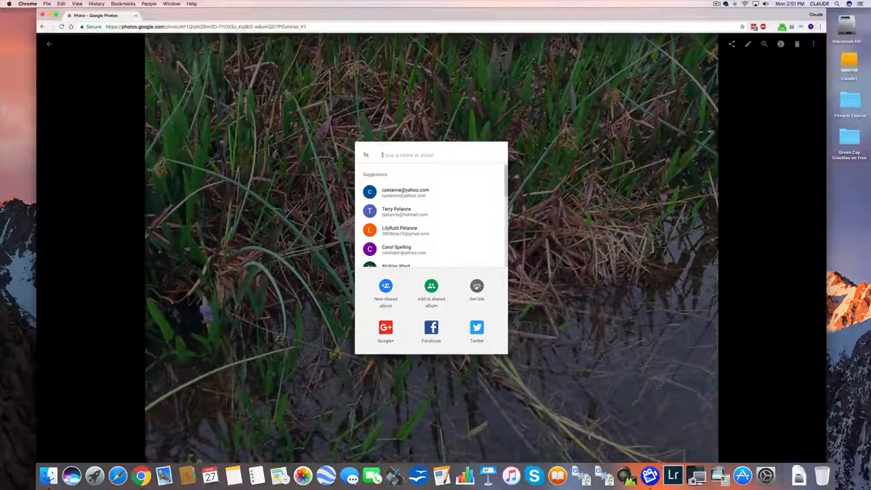
Make a new shared album with a goo.gl link for the photo, then dismiss the panel.
left_click(477, 287)
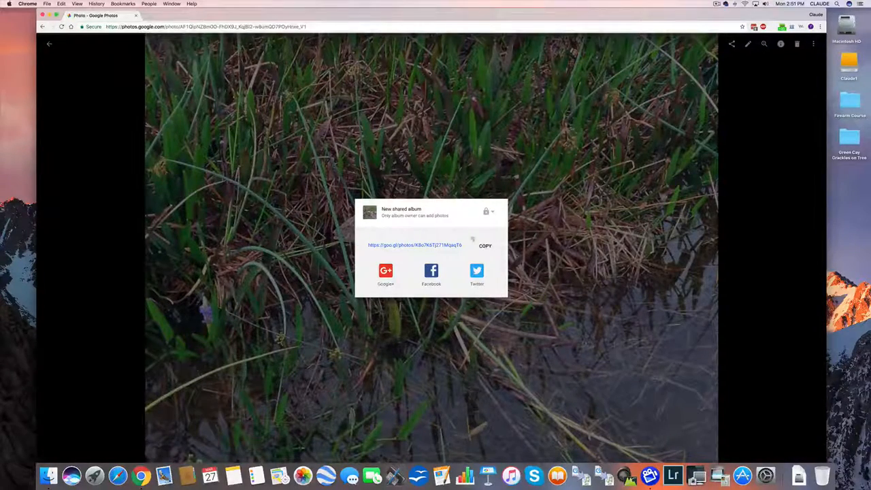
left_click(732, 44)
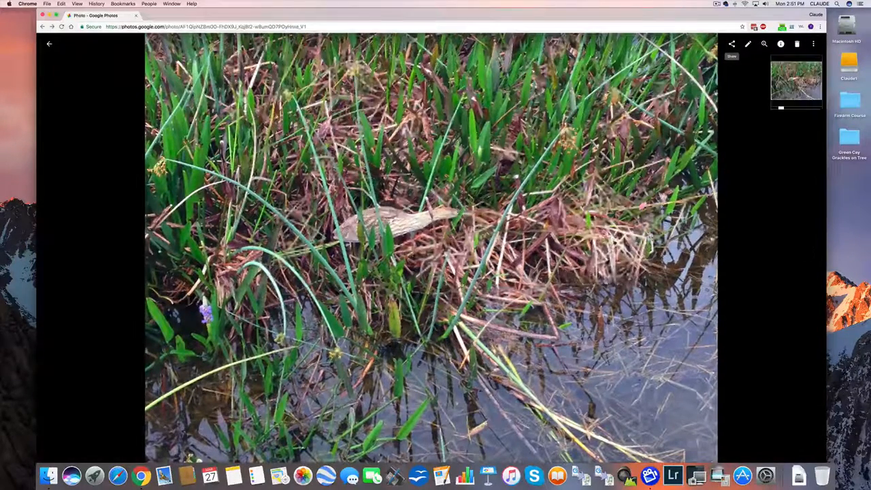
Enter the photo editor with its filter previews, briefly checking the extra editing options.
left_click(747, 45)
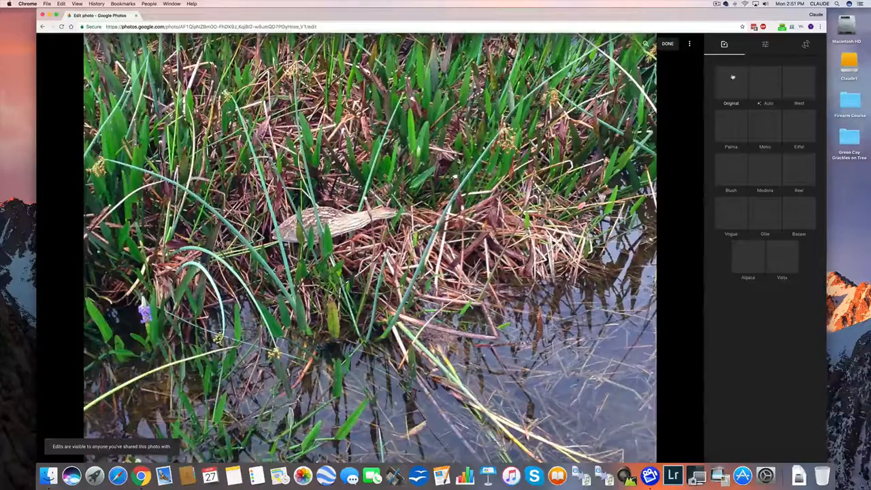
left_click(690, 46)
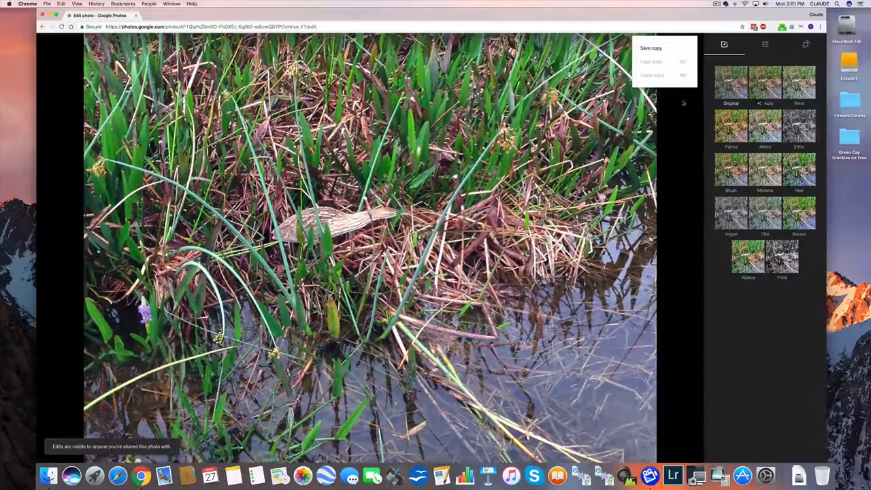
left_click(683, 49)
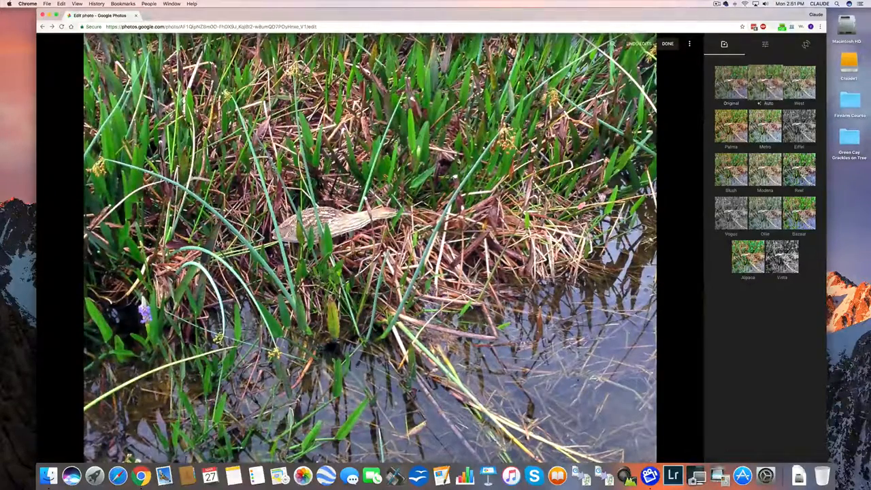
Preview the West, Eiffel, Blush and Vogue filters, then revert to Original.
left_click(800, 82)
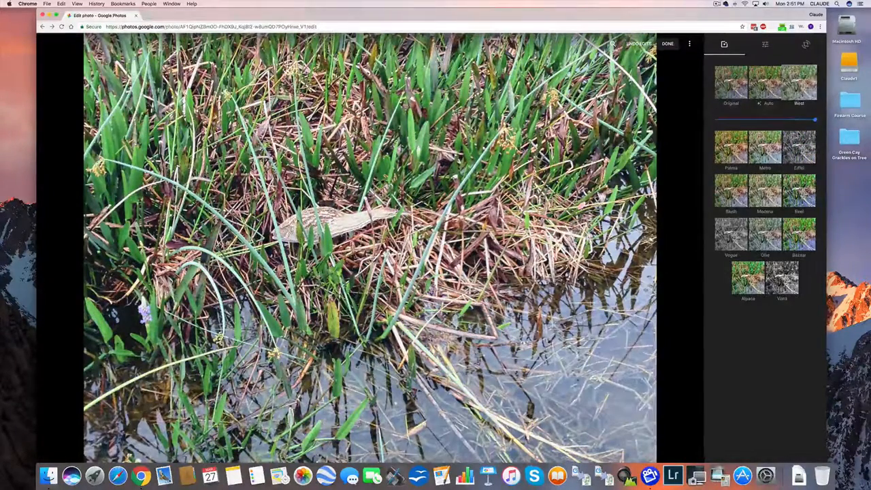
left_click(796, 148)
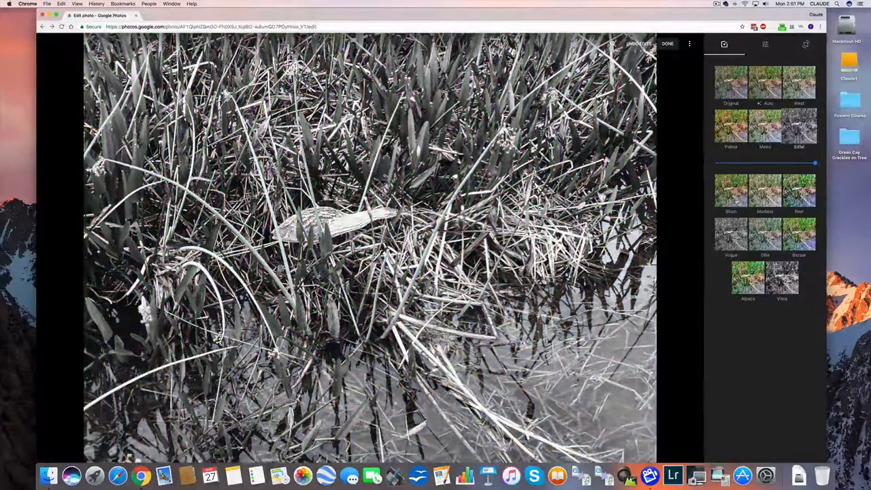
left_click(729, 199)
left_click(740, 235)
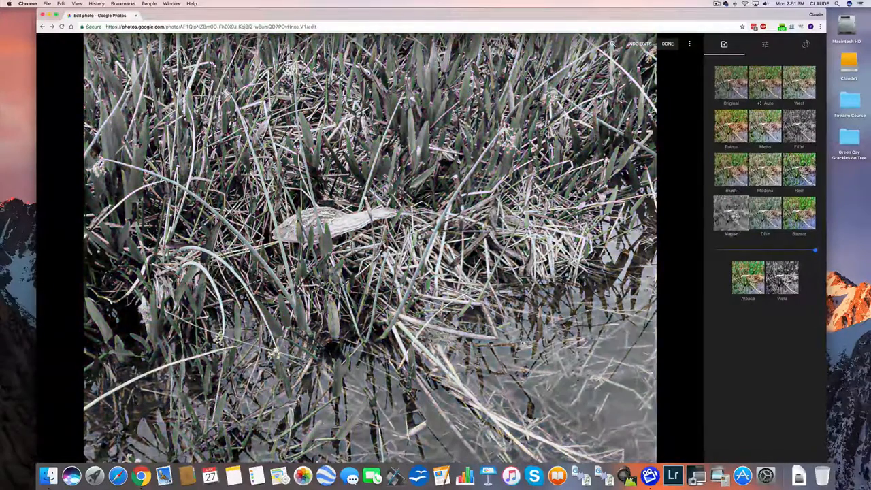
left_click(731, 81)
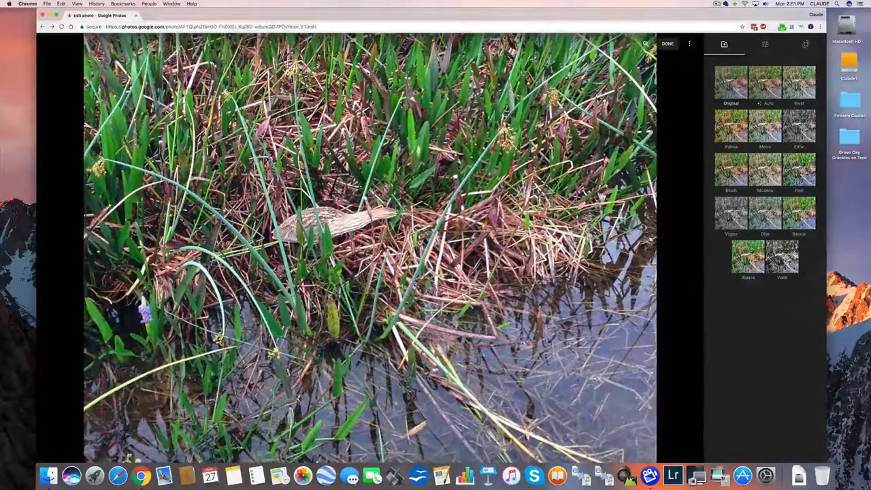
In the Light adjustments, raise exposure slightly and increase contrast, leaving vignette unchanged.
left_click(765, 45)
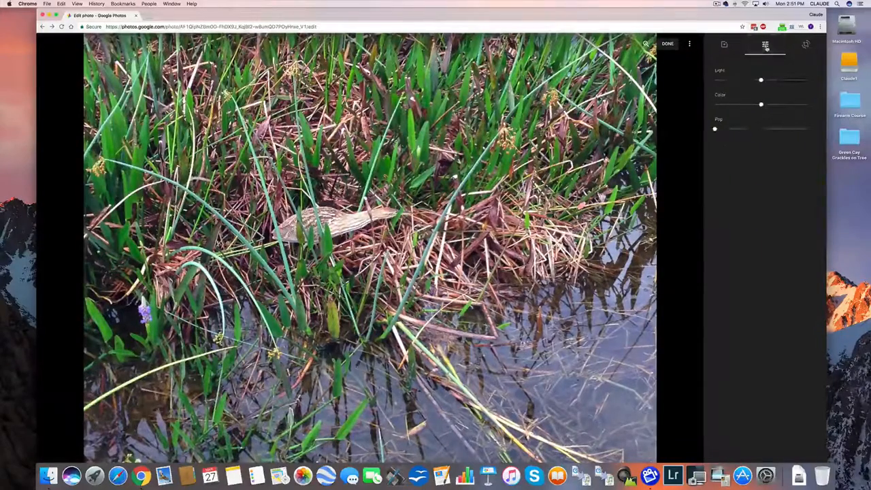
mouse_move(769, 76)
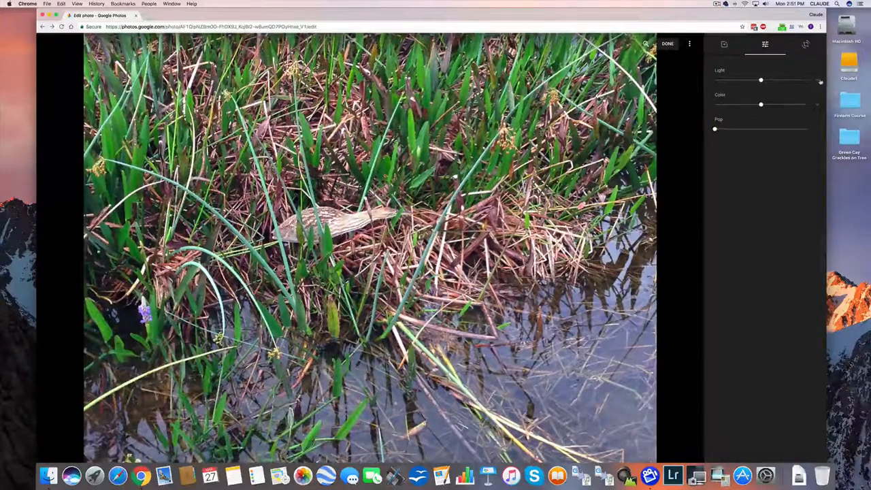
left_click(818, 80)
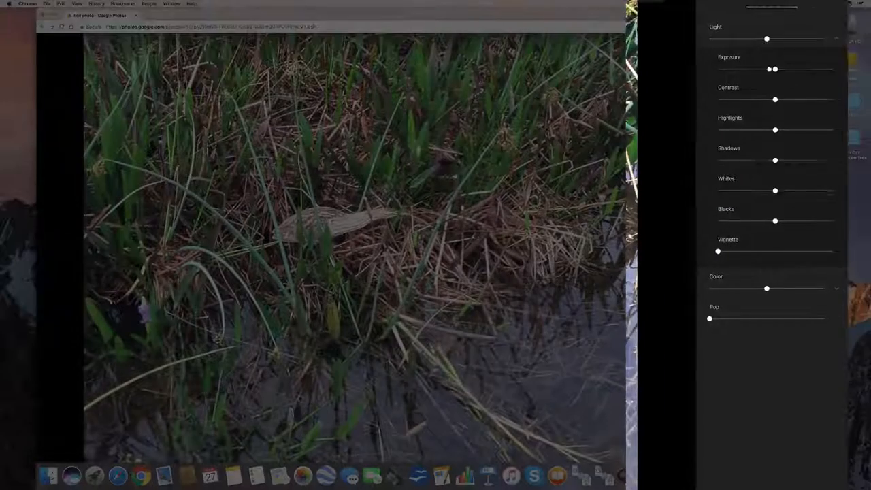
left_click_drag(775, 69, 775, 70)
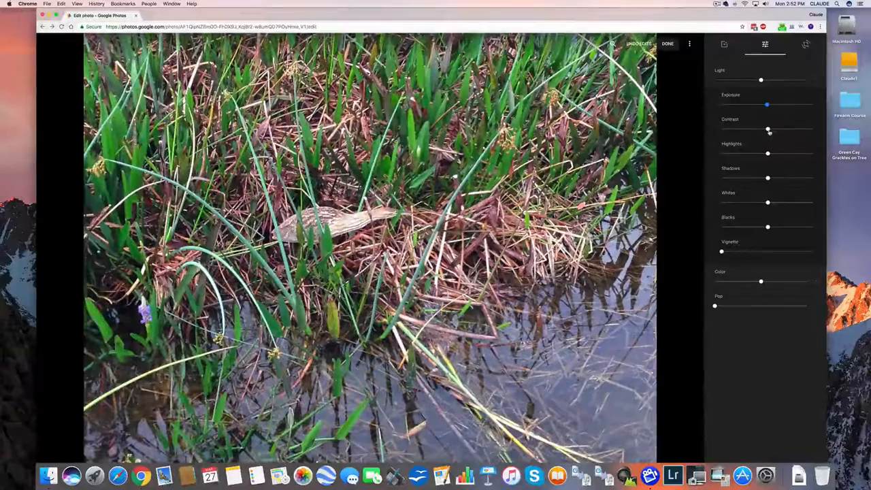
mouse_move(767, 129)
left_mouse_down()
mouse_move(780, 131)
mouse_move(759, 154)
mouse_move(782, 154)
mouse_move(751, 154)
mouse_move(769, 177)
mouse_move(782, 179)
mouse_move(759, 203)
mouse_move(776, 228)
left_mouse_up()
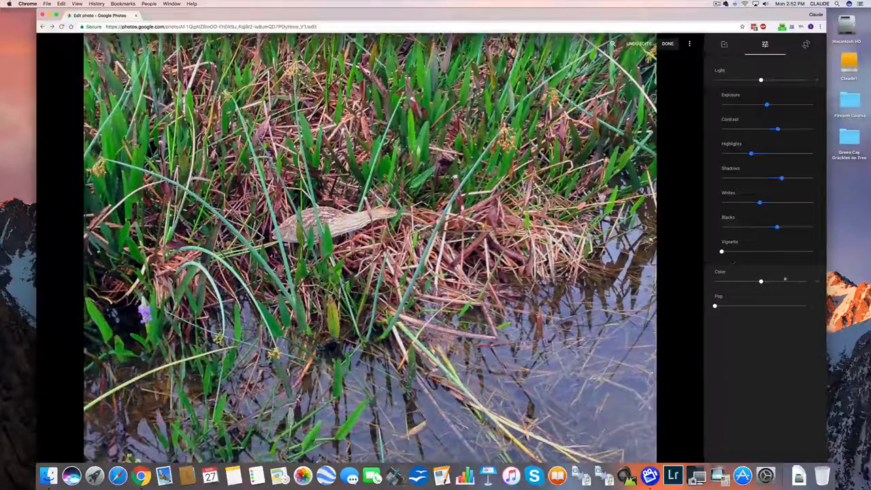
mouse_move(722, 252)
left_mouse_down()
mouse_move(774, 251)
mouse_move(721, 252)
mouse_move(739, 252)
left_mouse_up()
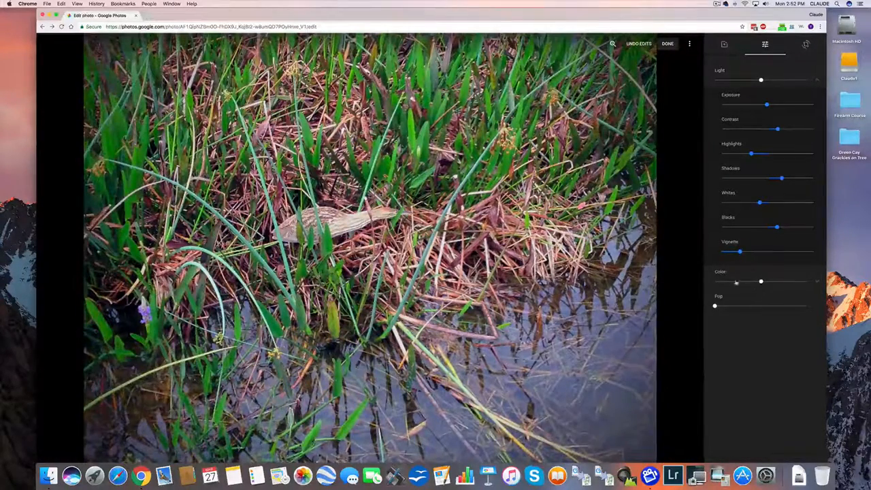
In the Color adjustments, lower saturation and boost the photo's Pop.
left_click(816, 281)
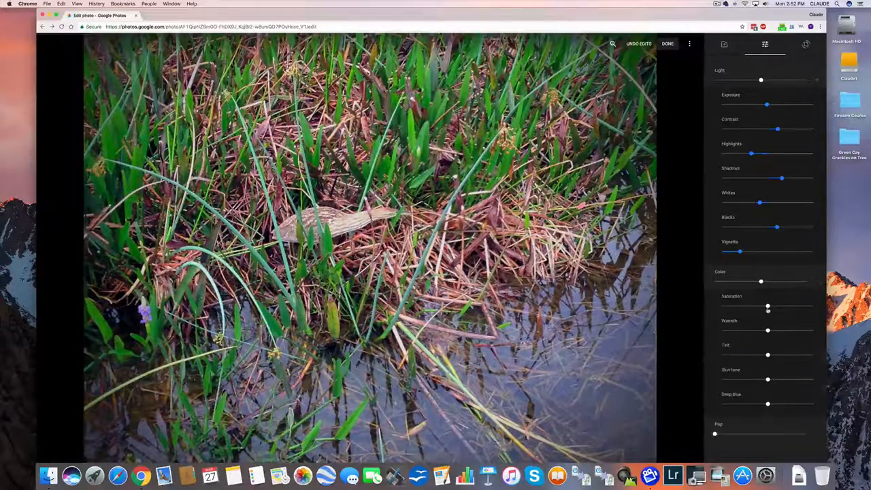
mouse_move(767, 309)
left_mouse_down()
mouse_move(750, 308)
mouse_move(779, 332)
left_mouse_up()
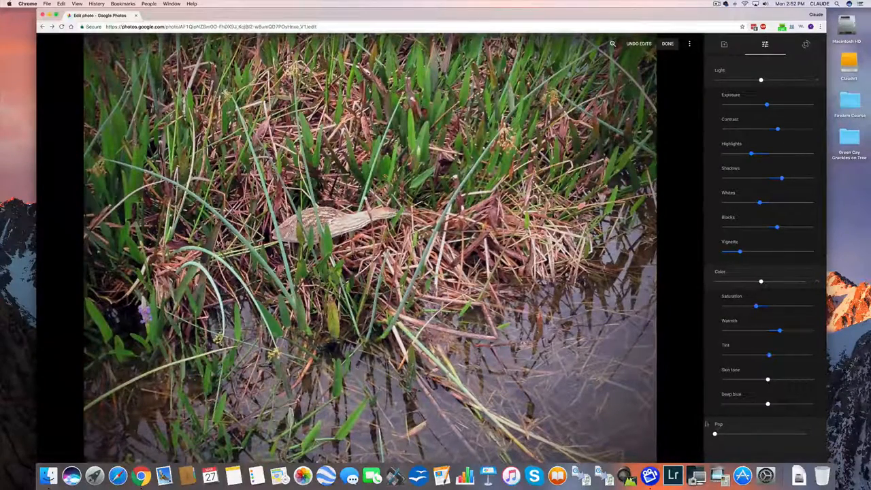
left_click_drag(714, 434, 763, 434)
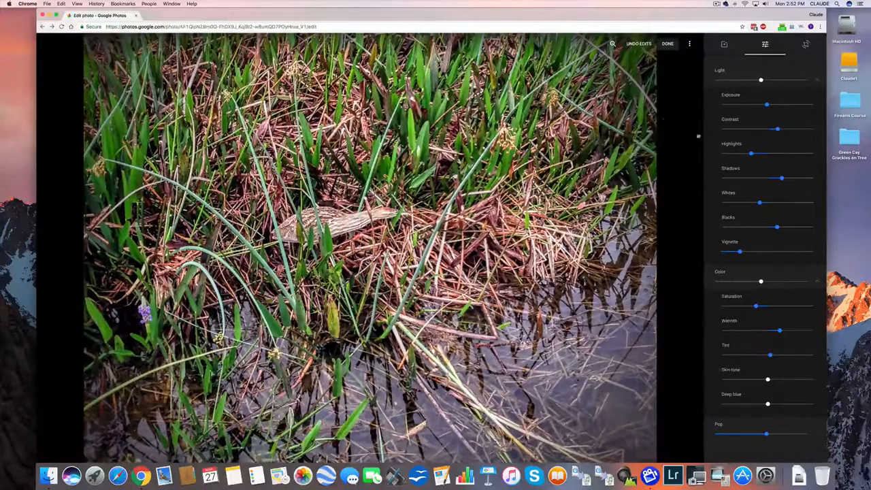
mouse_move(667, 43)
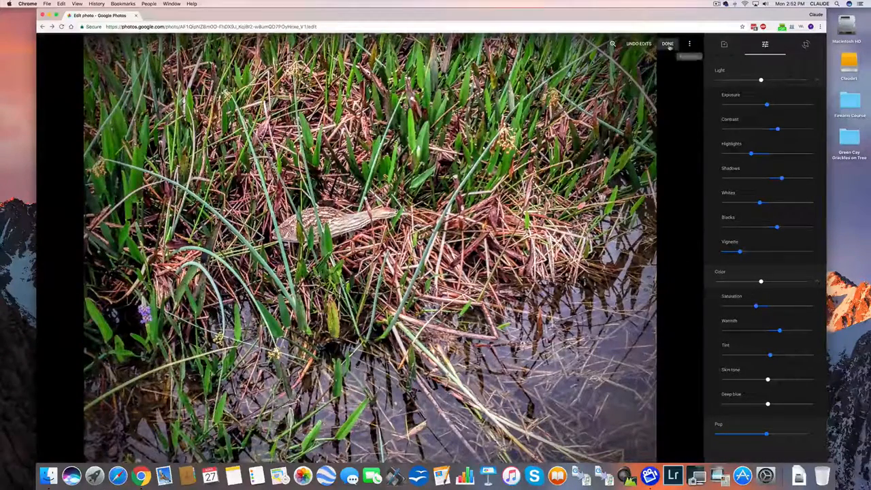
Save the adjustments with DONE and reopen the photo in Crop & rotate.
left_click(669, 44)
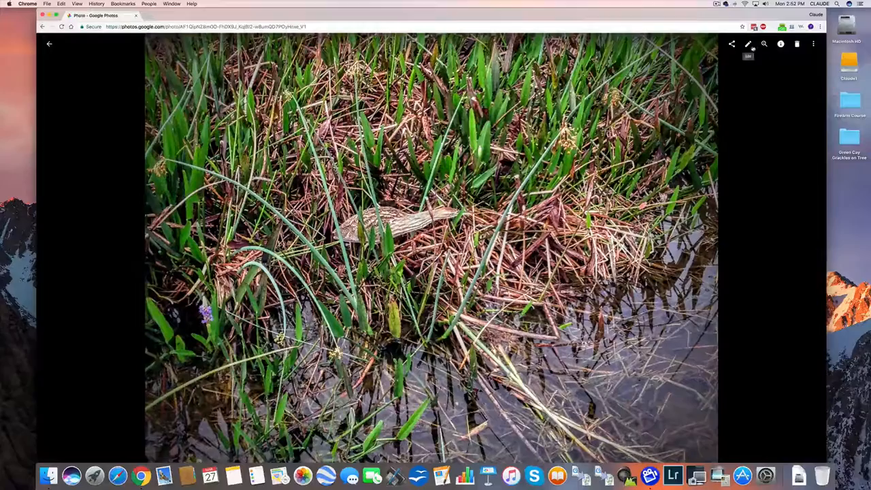
left_click(748, 45)
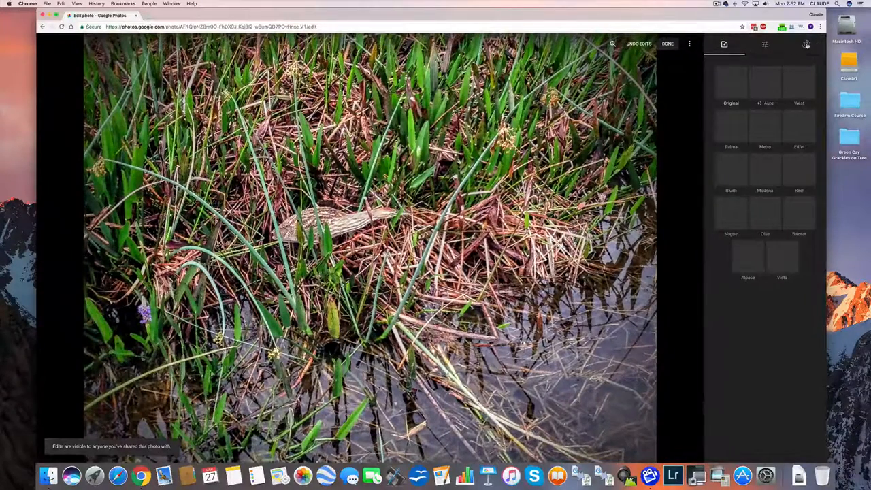
left_click(806, 44)
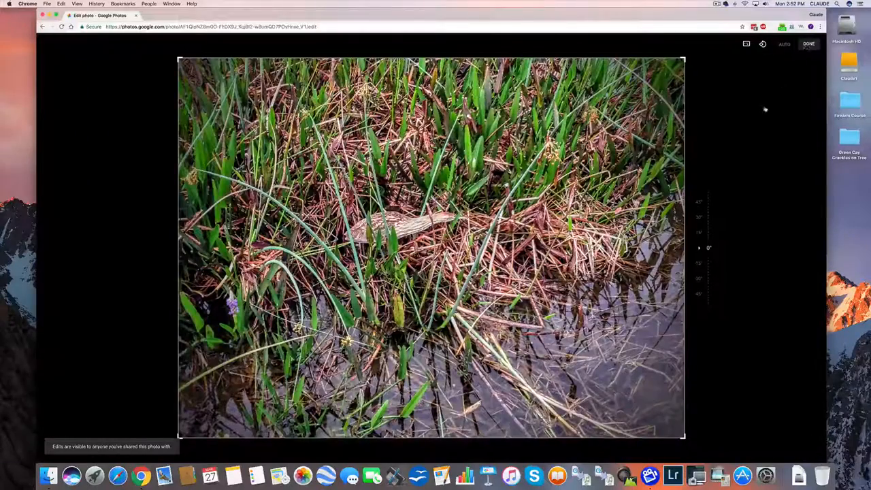
Rotate the photo four quarter turns back to its original landscape orientation.
left_click(762, 44)
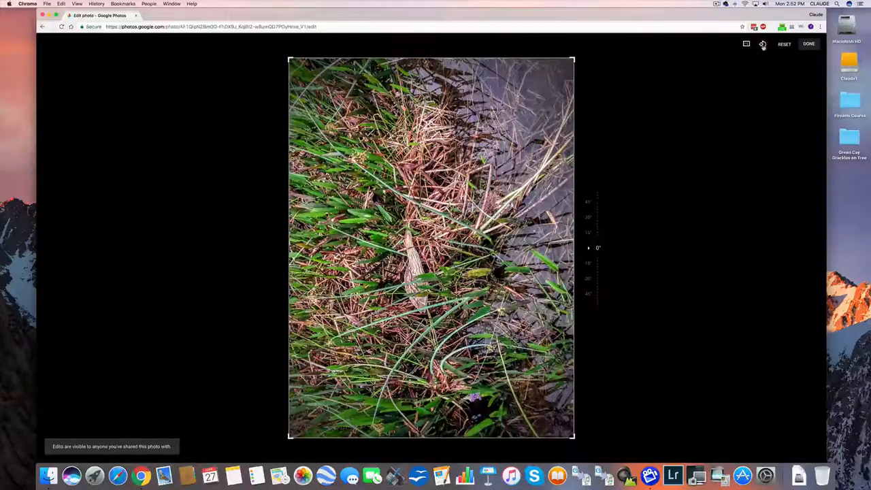
left_click(763, 45)
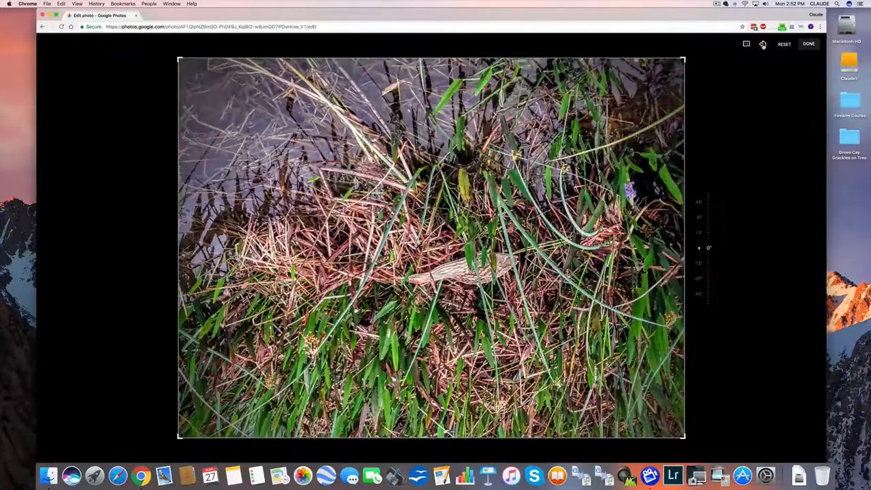
left_click(763, 44)
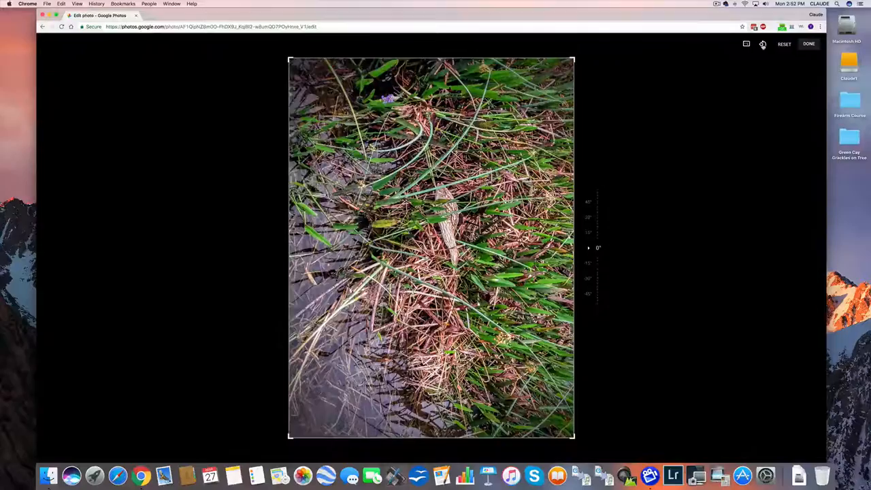
left_click(763, 44)
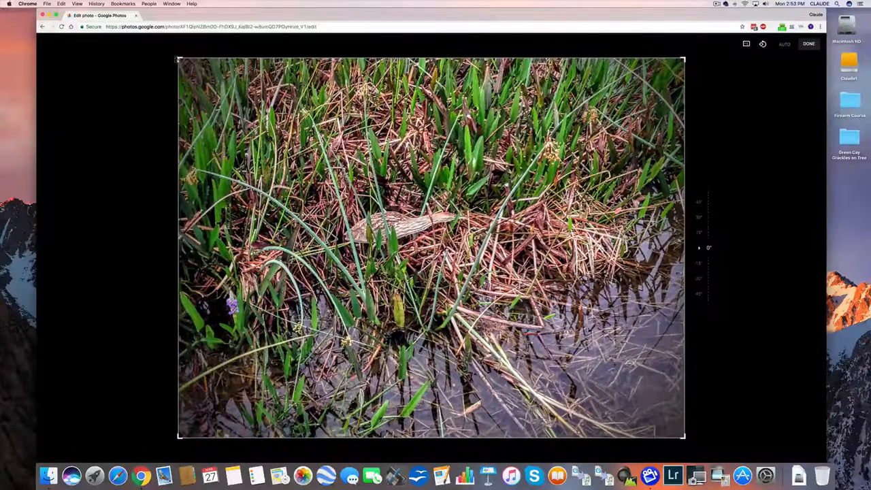
Tighten the crop, try 4:3, settle on a 16:9 aspect ratio, and save with DONE.
mouse_move(179, 59)
left_mouse_down()
mouse_move(269, 100)
mouse_move(288, 86)
mouse_move(288, 109)
left_mouse_up()
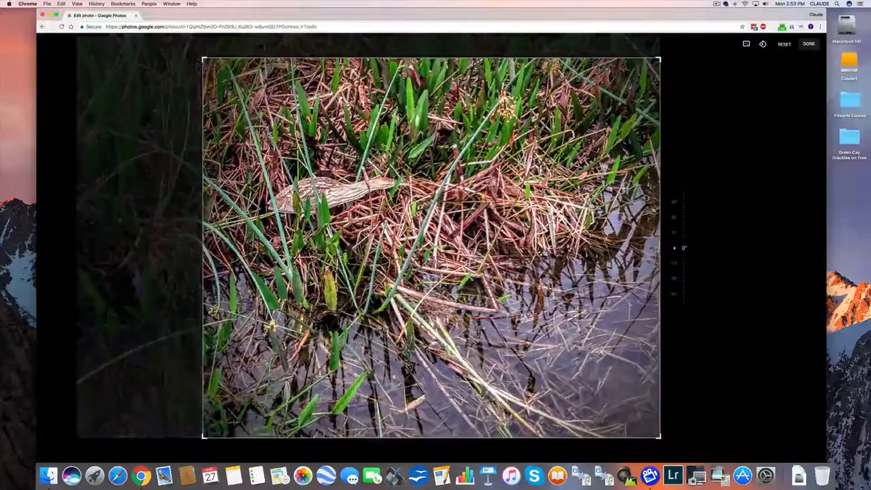
left_click(746, 44)
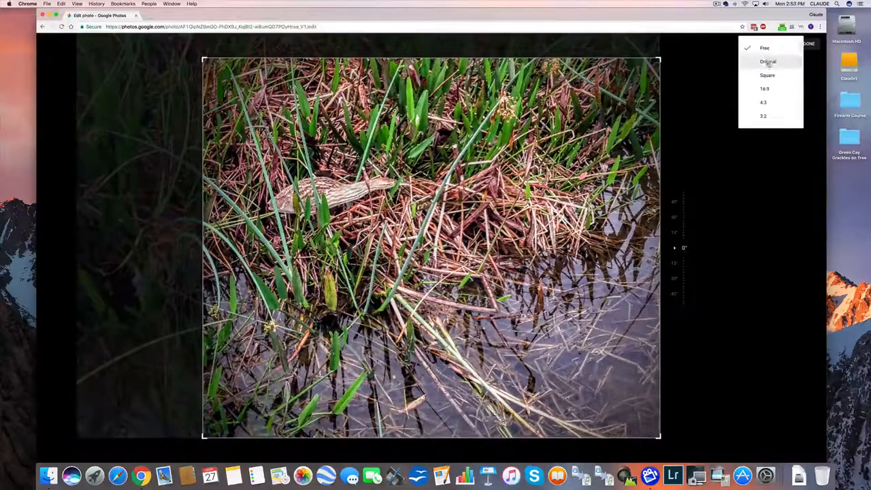
left_click(764, 103)
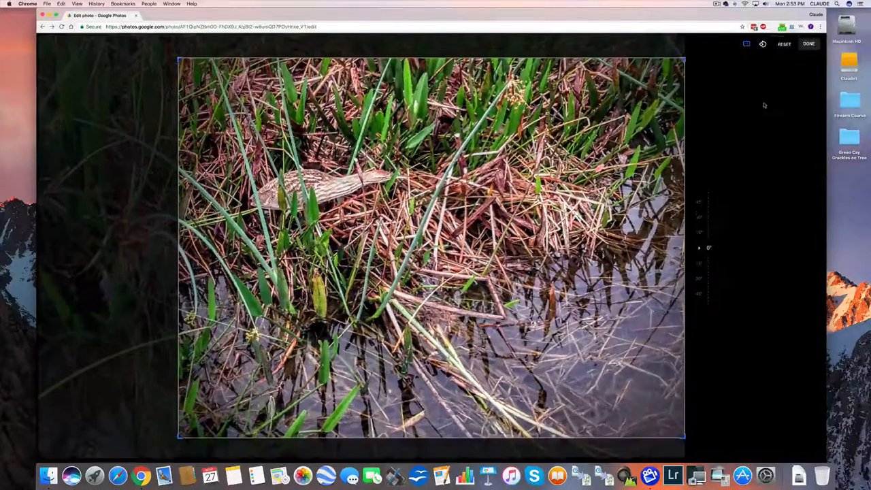
left_click(749, 45)
left_click(763, 91)
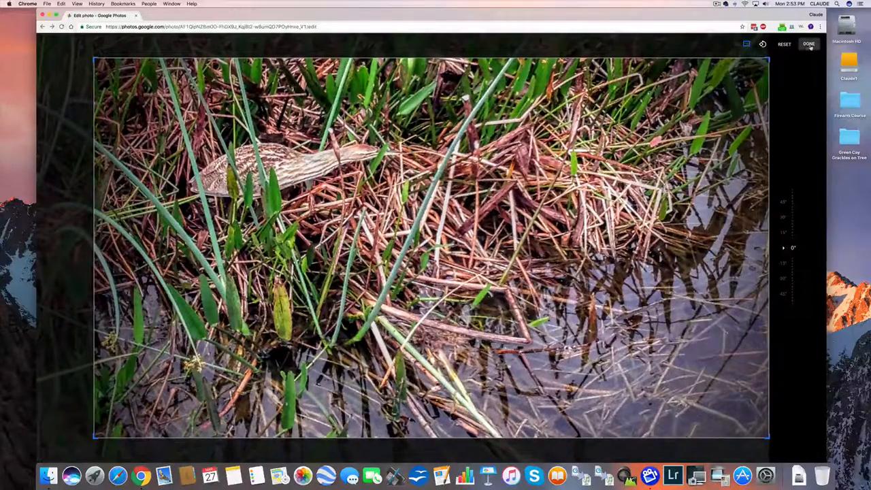
left_click(808, 46)
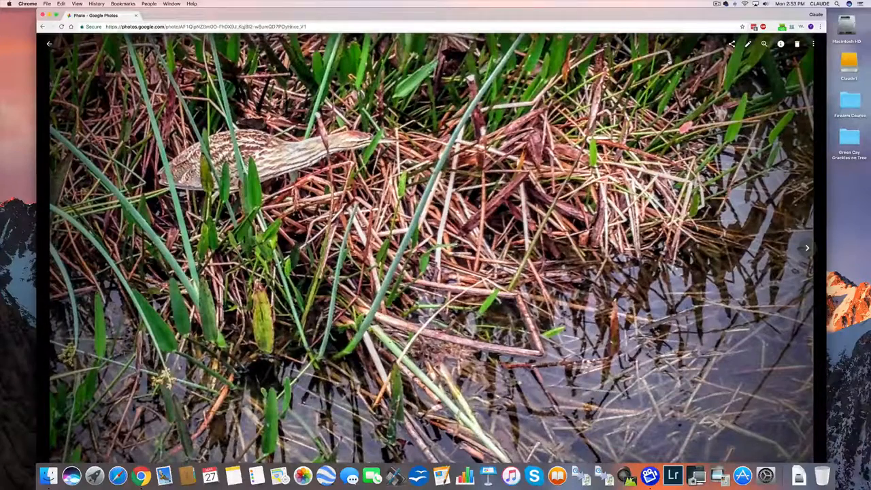
Generate a Get link share for the edited photo and dismiss the dialog with Escape.
left_click(732, 44)
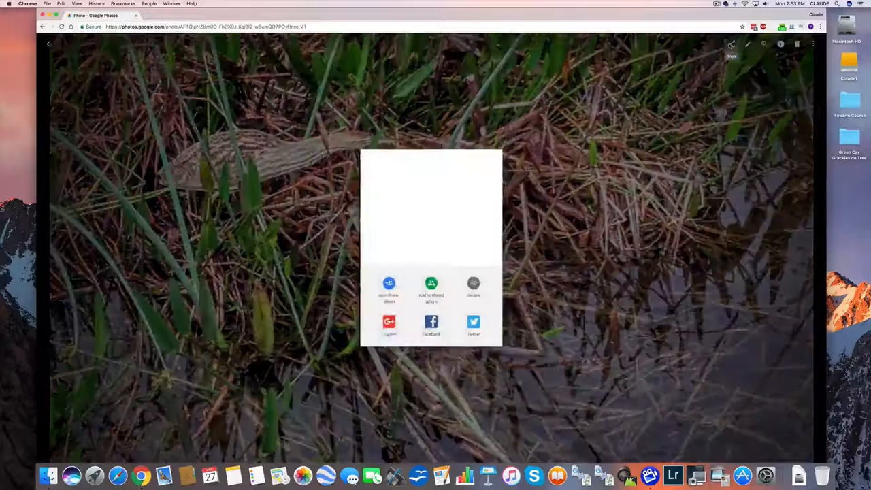
left_click(477, 285)
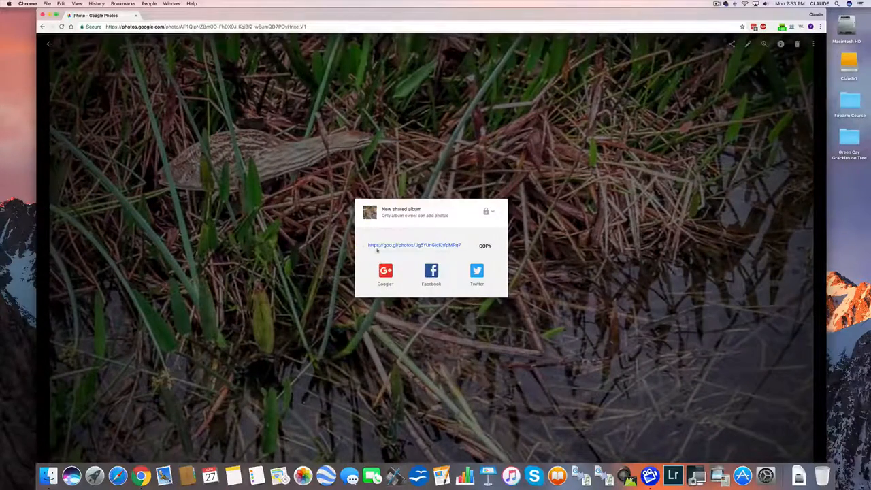
key("Escape")
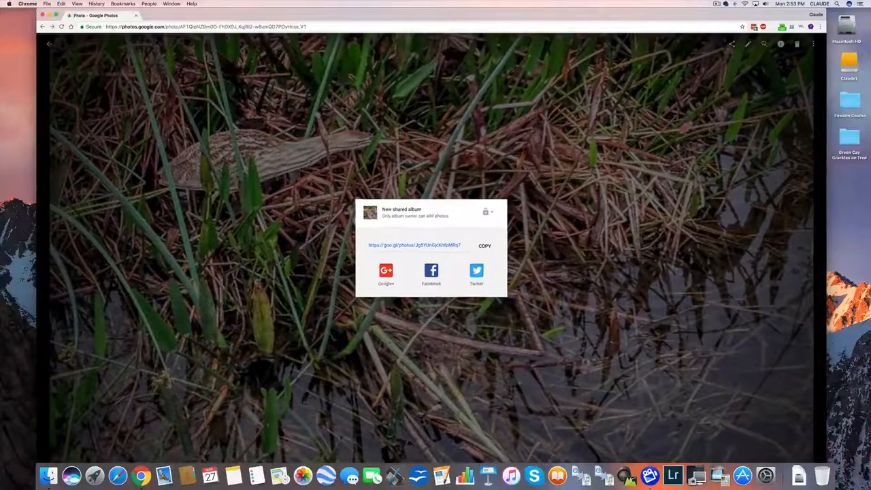